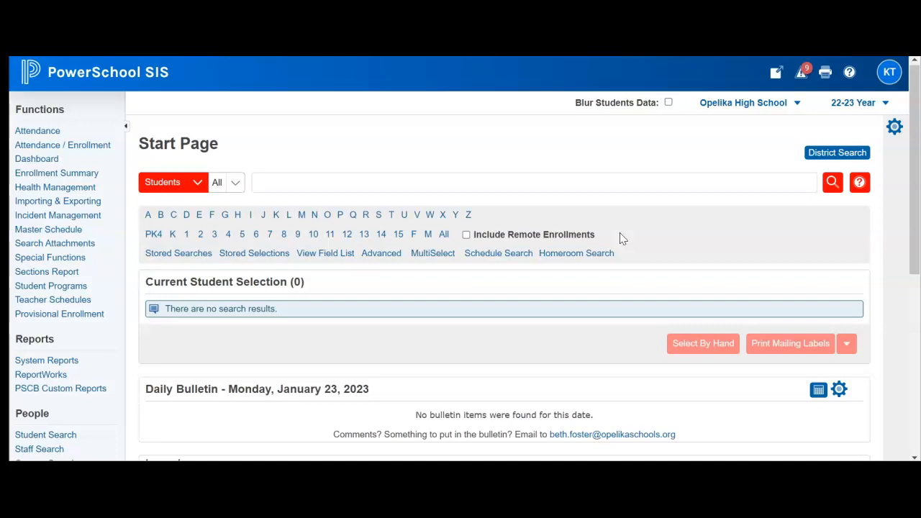
pyautogui.click(628, 235)
pyautogui.click(624, 224)
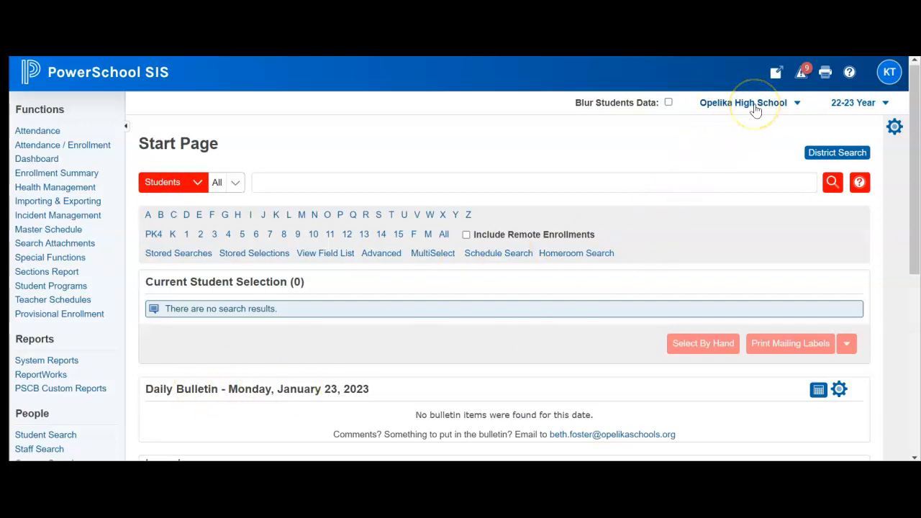
# Open PowerScheduler for Opelika High School and start the Automatic Schedule Setup.
pyautogui.scroll(-1, 137, 309)
pyautogui.scroll(-5, 132, 312)
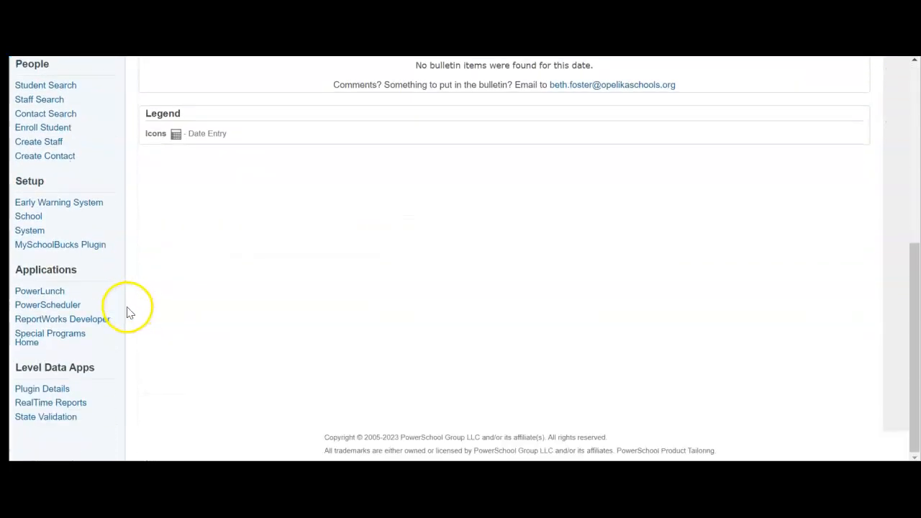
pyautogui.click(83, 312)
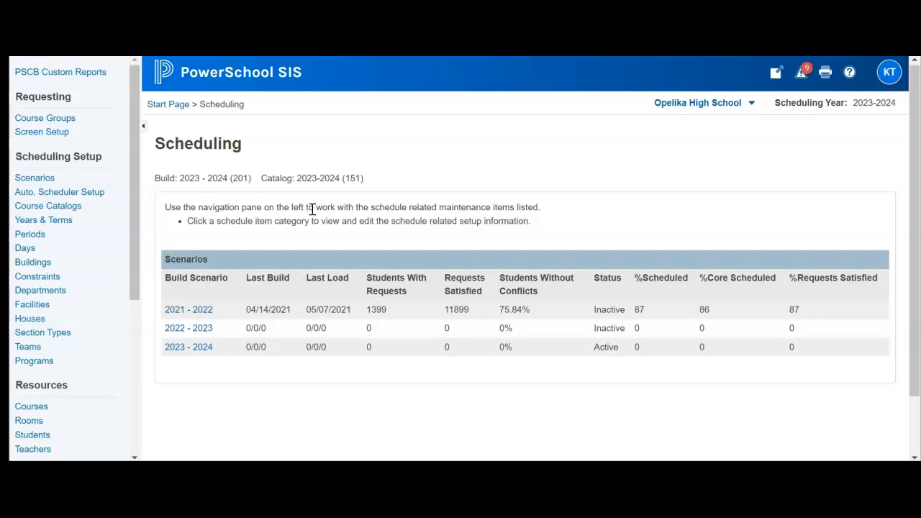
pyautogui.click(115, 200)
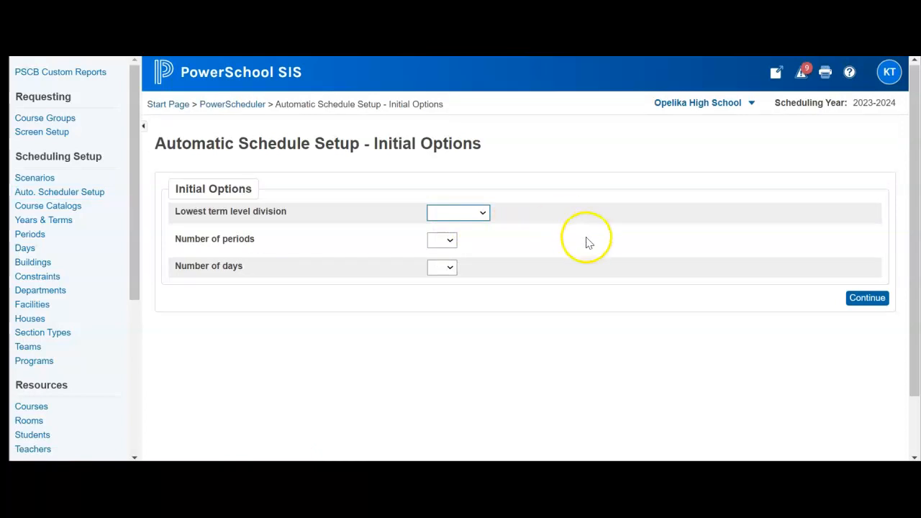
# Set the initial options to Quarters as the lowest term level division, 6 periods and 2 days, and continue to the schedule term selection.
pyautogui.click(483, 213)
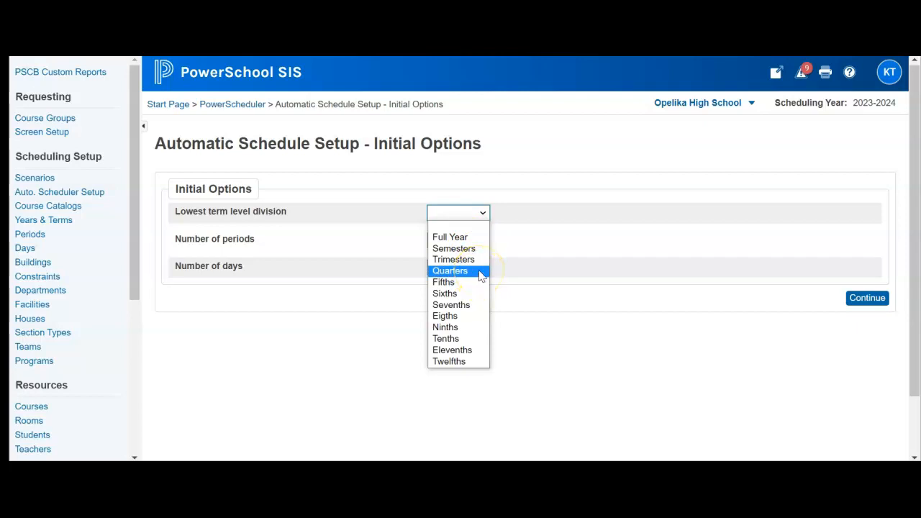
pyautogui.click(480, 276)
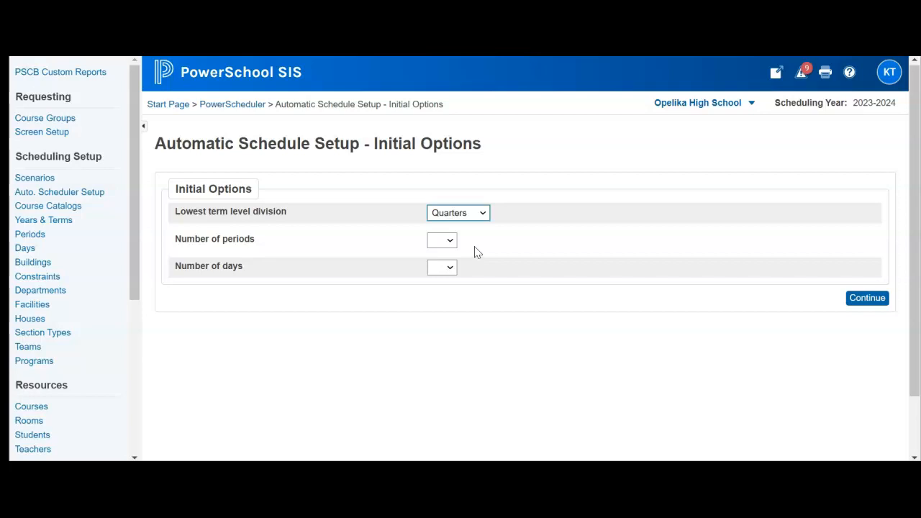
pyautogui.click(450, 242)
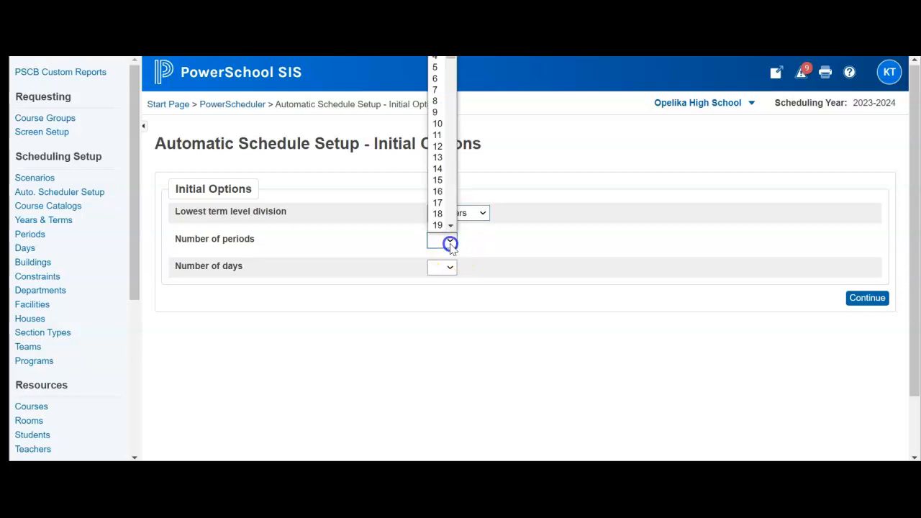
pyautogui.click(444, 78)
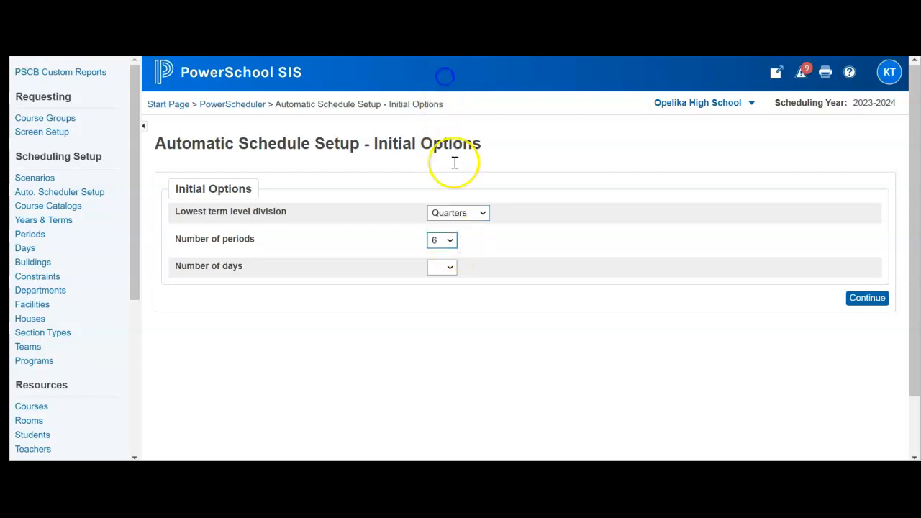
pyautogui.click(451, 275)
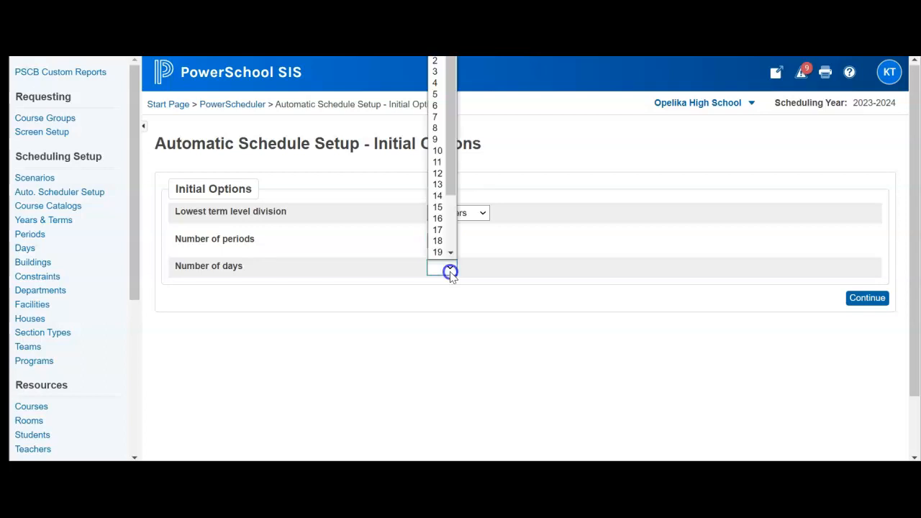
pyautogui.click(436, 66)
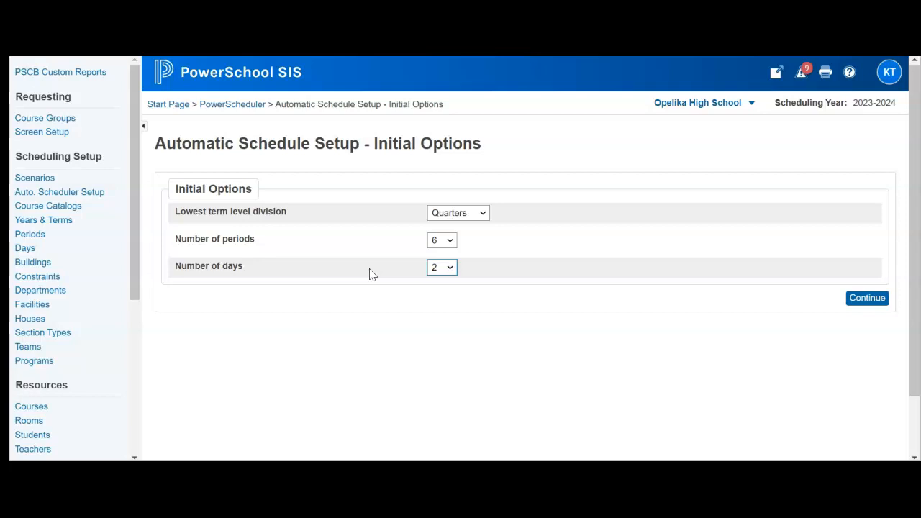
pyautogui.click(867, 298)
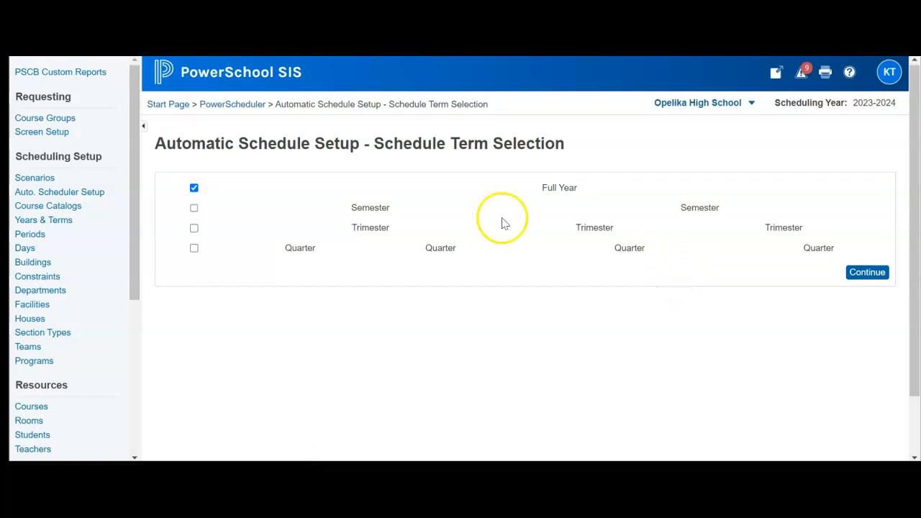
# Include the semester and quarter terms alongside the full year and continue to defining the term dates.
pyautogui.click(194, 249)
pyautogui.click(193, 207)
pyautogui.click(194, 208)
pyautogui.click(192, 208)
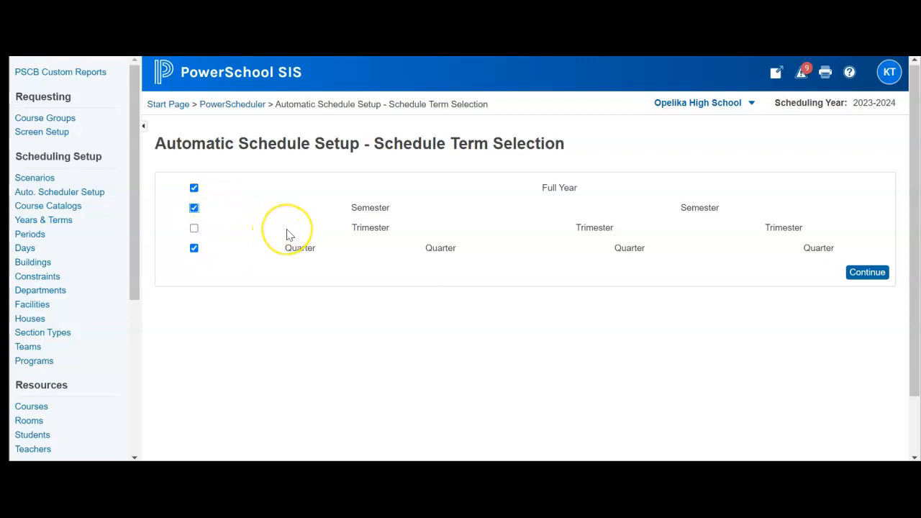
pyautogui.click(869, 278)
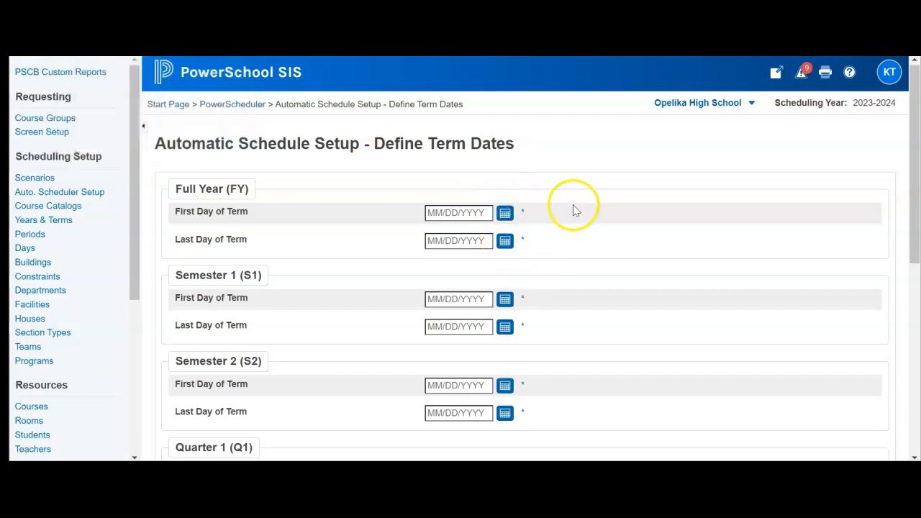
# Review the first and last day fields for the full year, semesters and quarters, and try to continue with the dates blank.
pyautogui.scroll(-3, 579, 212)
pyautogui.scroll(-3, 584, 215)
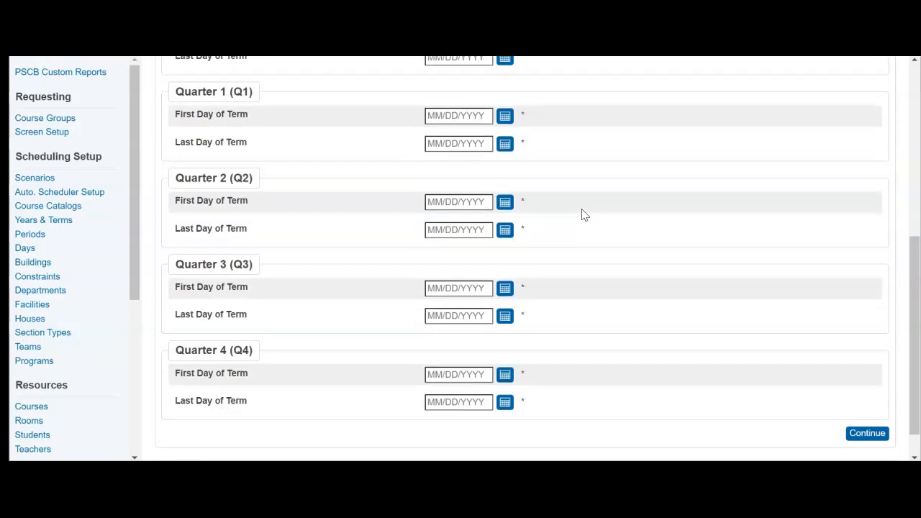
pyautogui.scroll(5, 584, 215)
pyautogui.scroll(1, 584, 214)
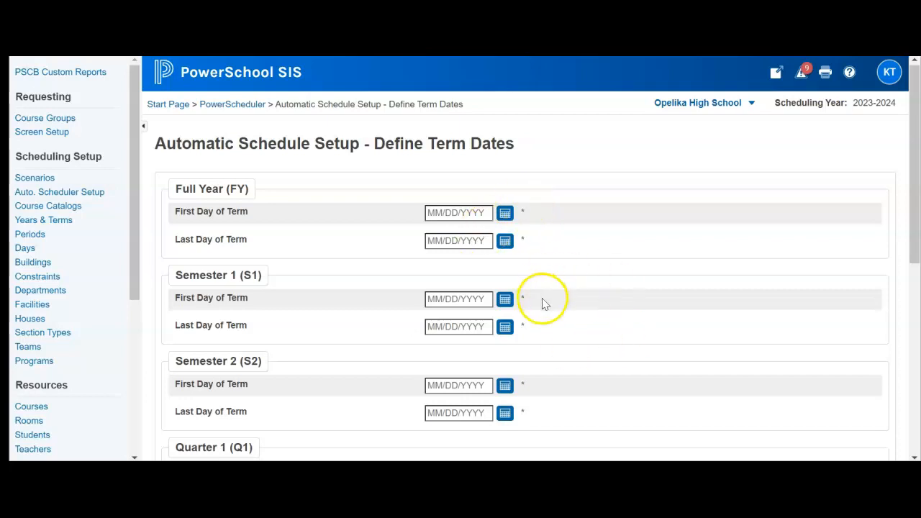
pyautogui.scroll(-2, 543, 304)
pyautogui.scroll(-3, 546, 309)
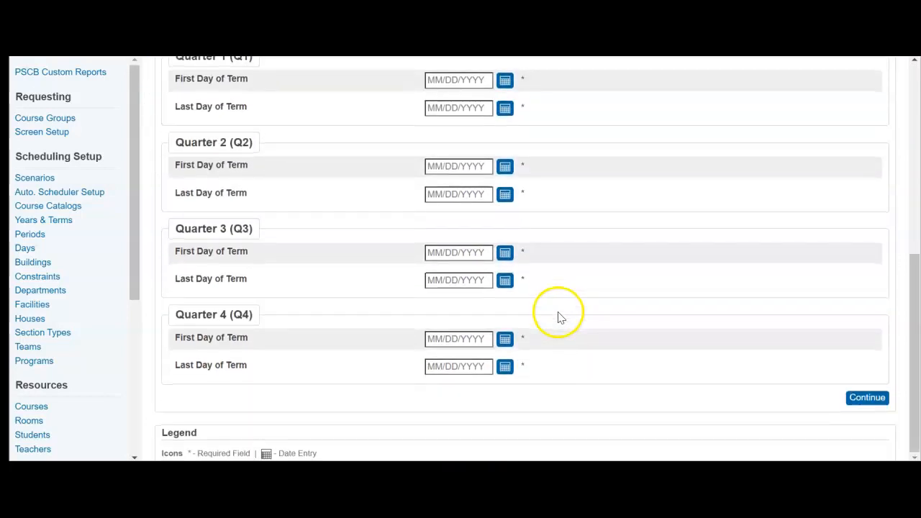
pyautogui.click(874, 407)
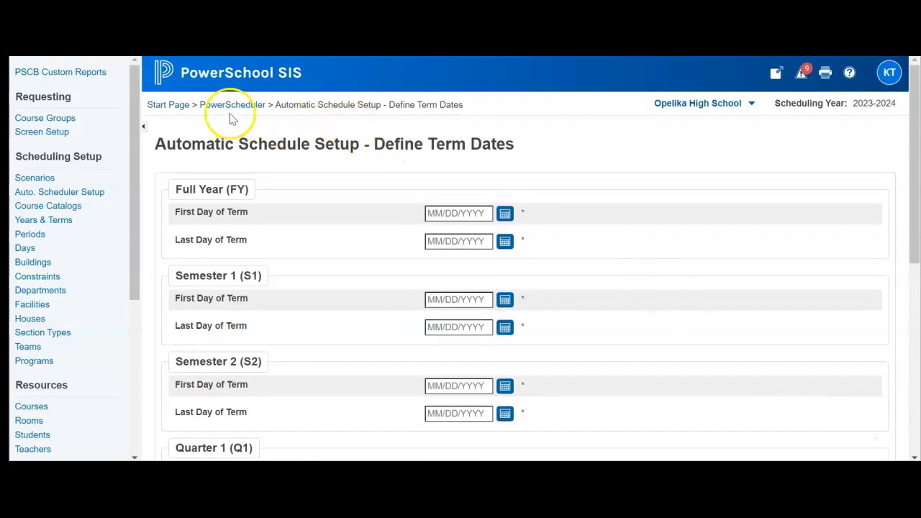
# Open the 2023 - 2024 build scenario from the scenario list and examine its Build and Load option, build name and description.
pyautogui.click(61, 178)
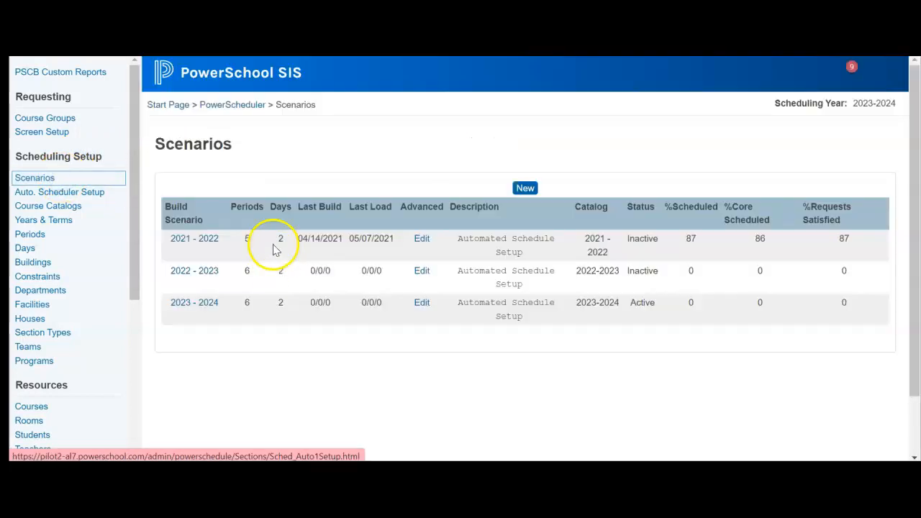
pyautogui.click(202, 303)
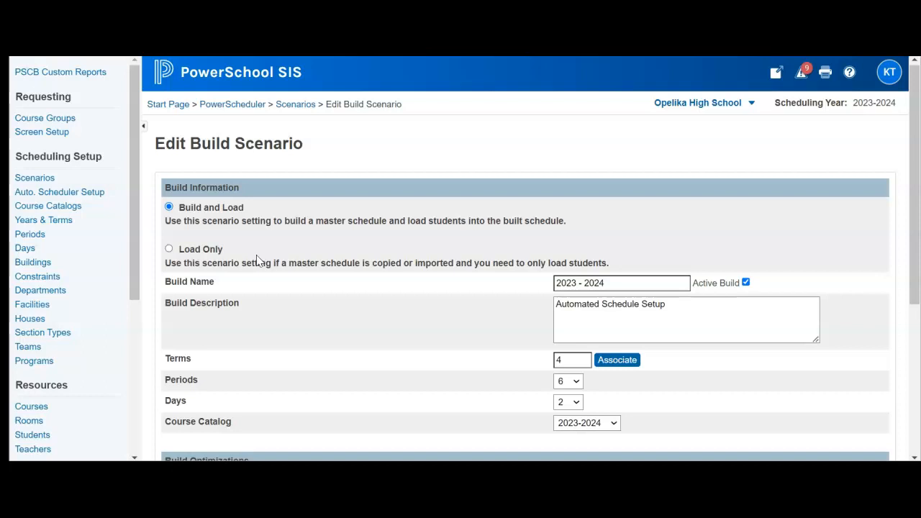
pyautogui.moveTo(247, 207); pyautogui.dragTo(169, 208)
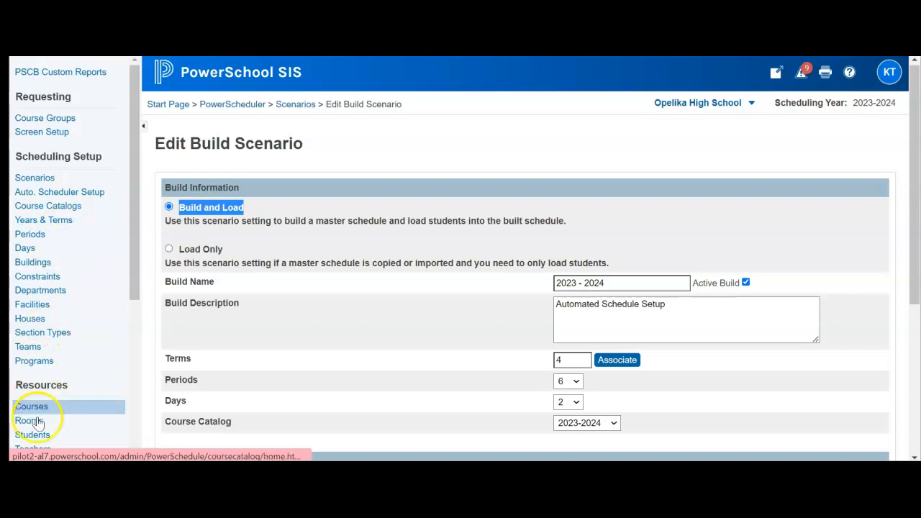
pyautogui.click(361, 221)
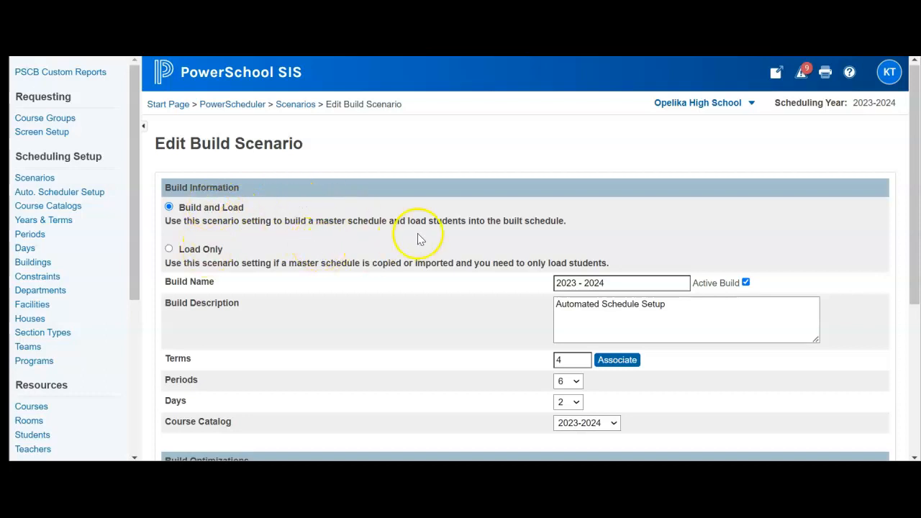
pyautogui.scroll(-1, 417, 239)
pyautogui.click(632, 214)
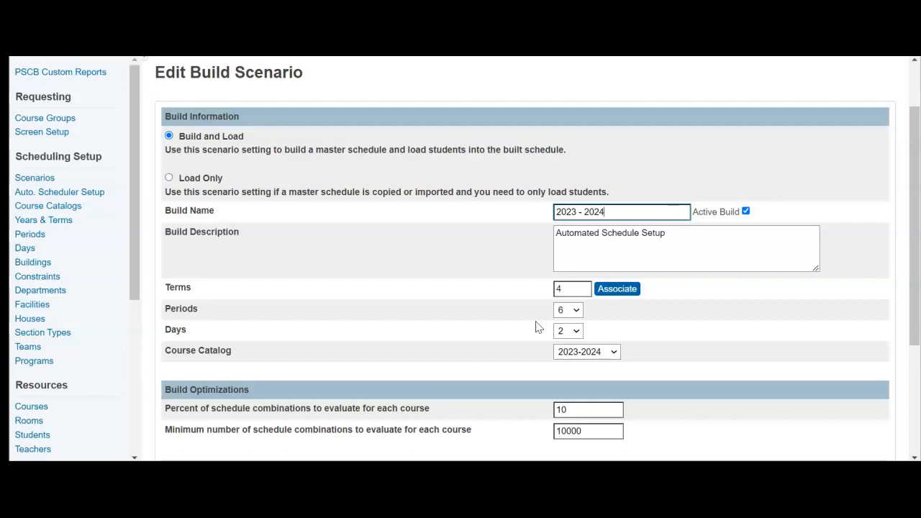
pyautogui.scroll(-1, 536, 328)
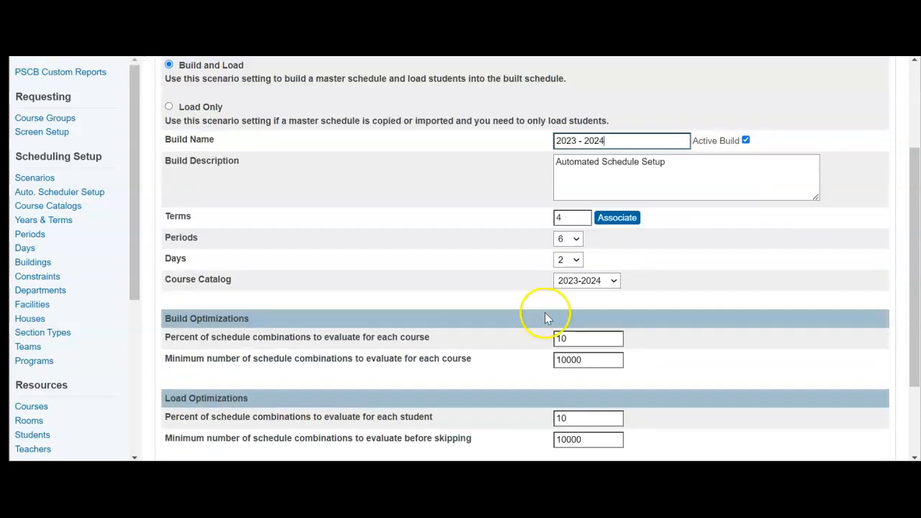
# Try a blank course catalog for the build scenario, and return to the PowerScheduler main page without submitting.
pyautogui.click(591, 281)
pyautogui.click(590, 293)
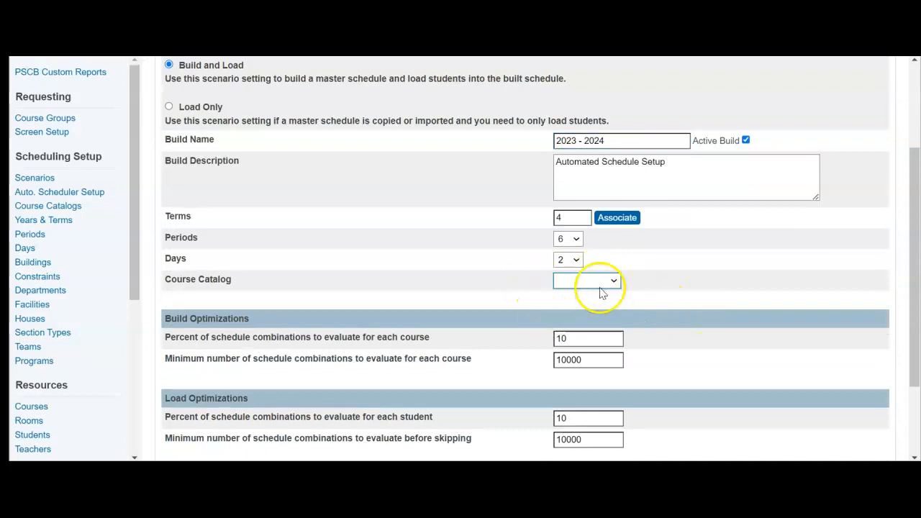
pyautogui.click(536, 290)
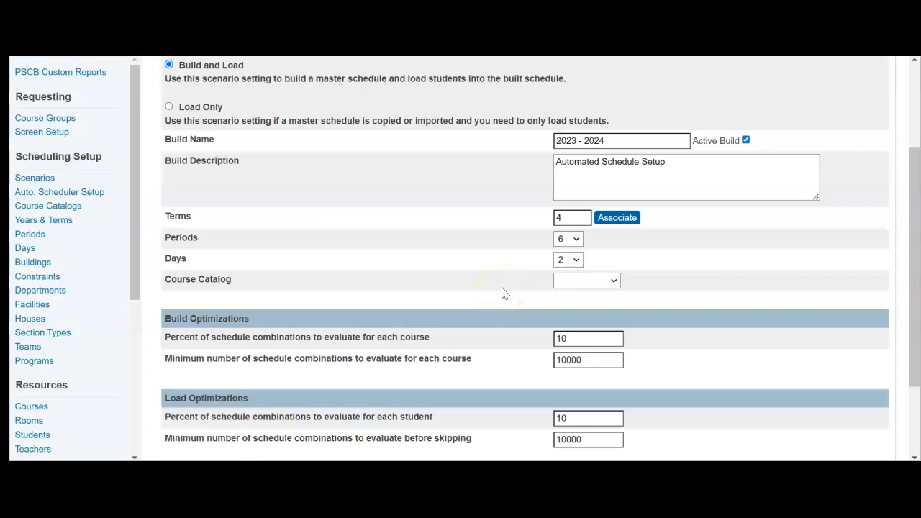
pyautogui.scroll(-3, 501, 293)
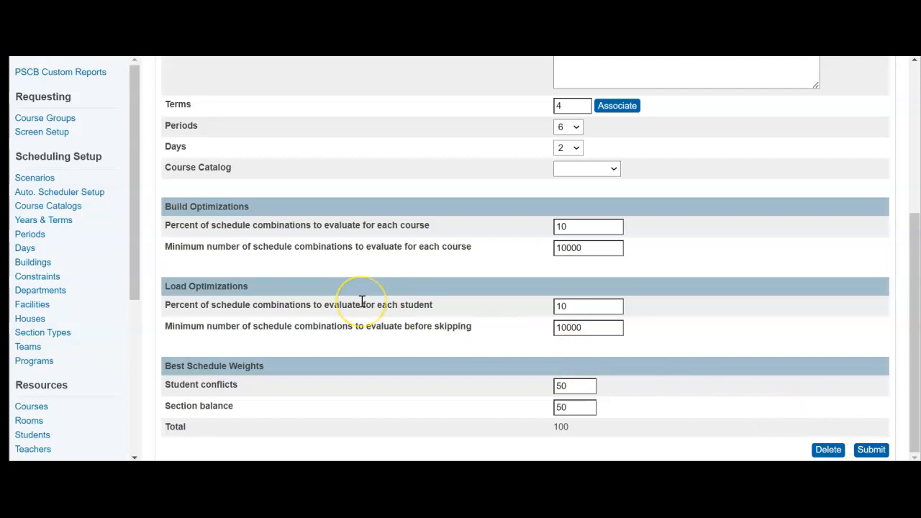
pyautogui.scroll(5, 362, 301)
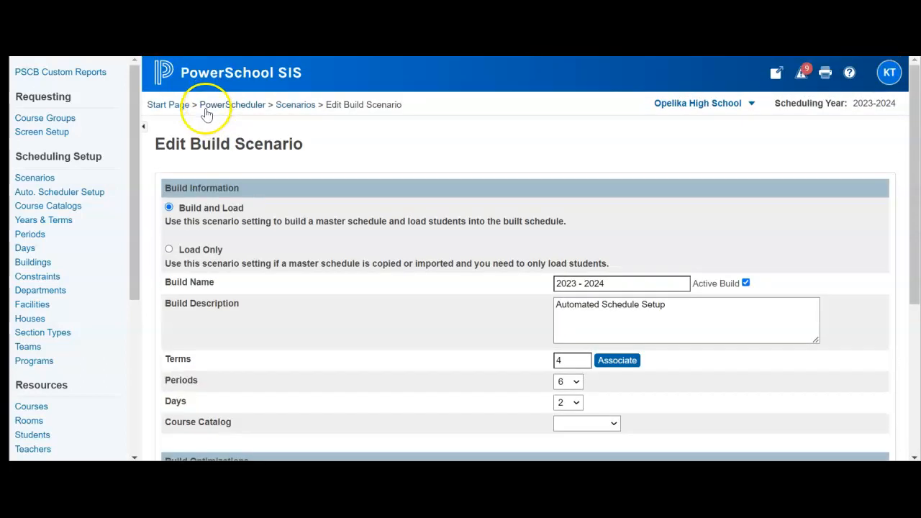
pyautogui.click(208, 107)
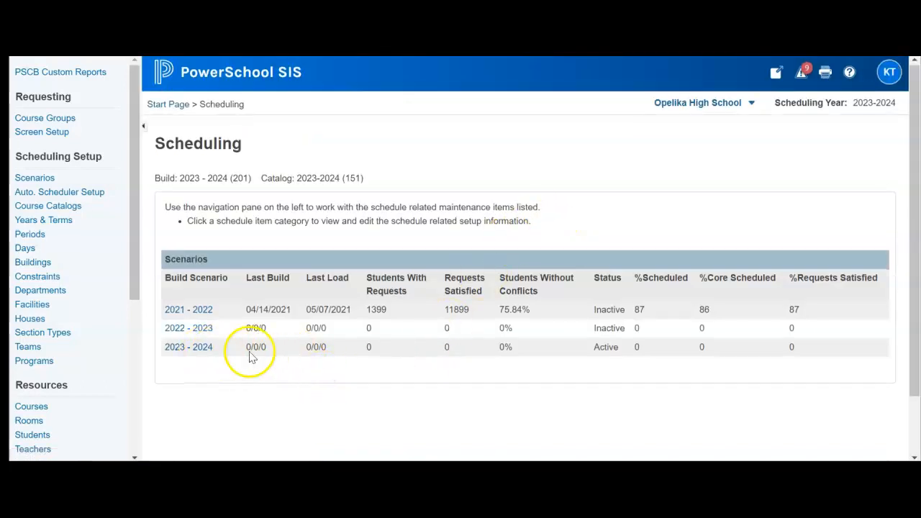
# Examine the 2023 - 2024 row in the Scheduling page's scenario table.
pyautogui.click(797, 344)
pyautogui.moveTo(797, 346); pyautogui.dragTo(166, 346)
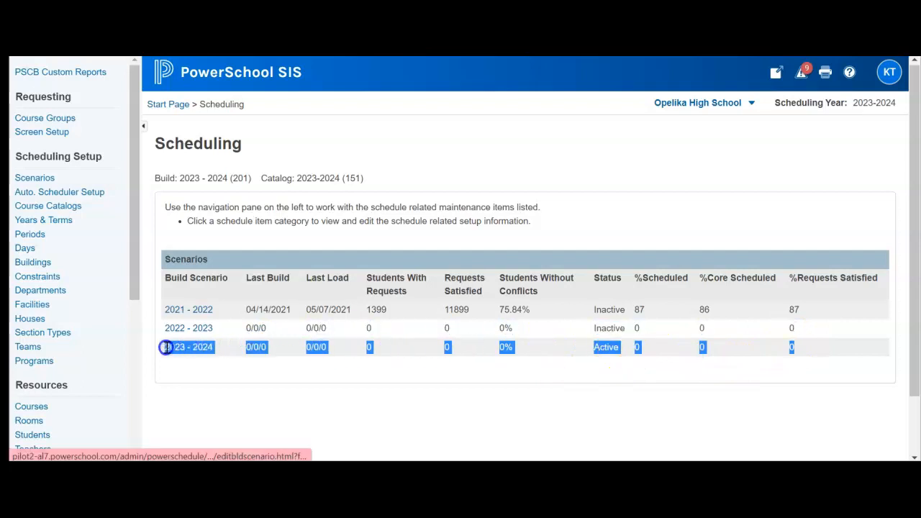
pyautogui.click(601, 350)
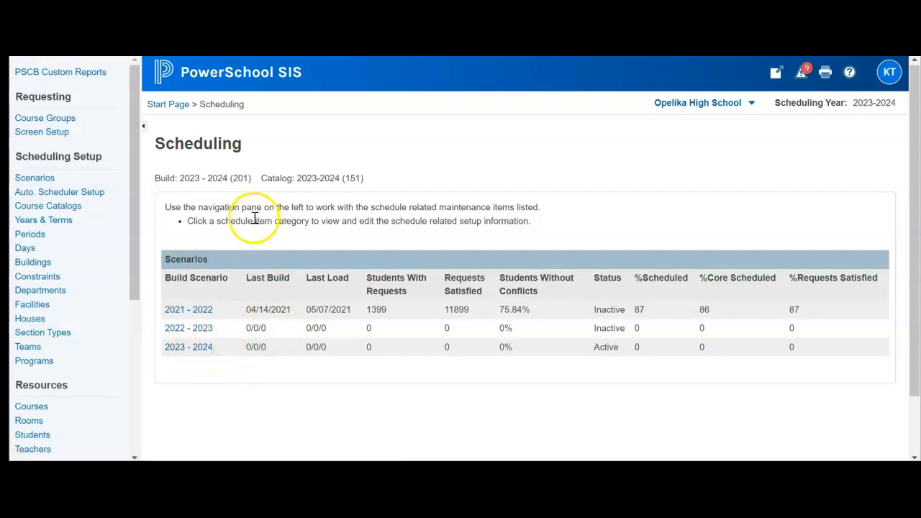
# Reopen the 2023 - 2024 build scenario, review its build settings, optimizations and schedule weights, and return to the PowerScheduler main page.
pyautogui.click(63, 183)
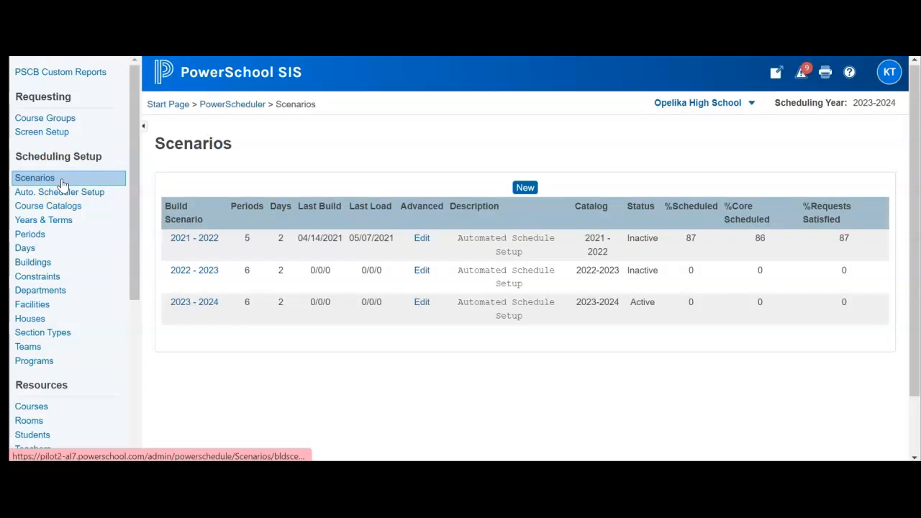
pyautogui.click(195, 306)
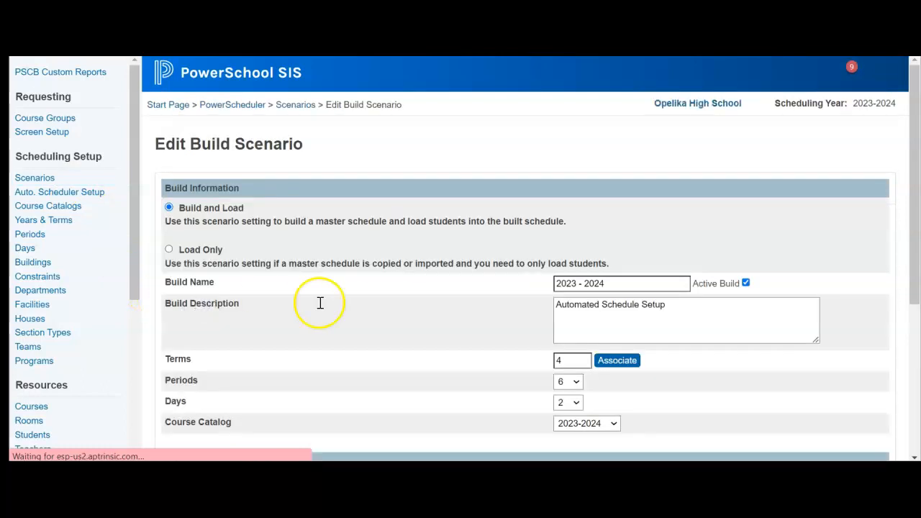
pyautogui.scroll(-4, 432, 284)
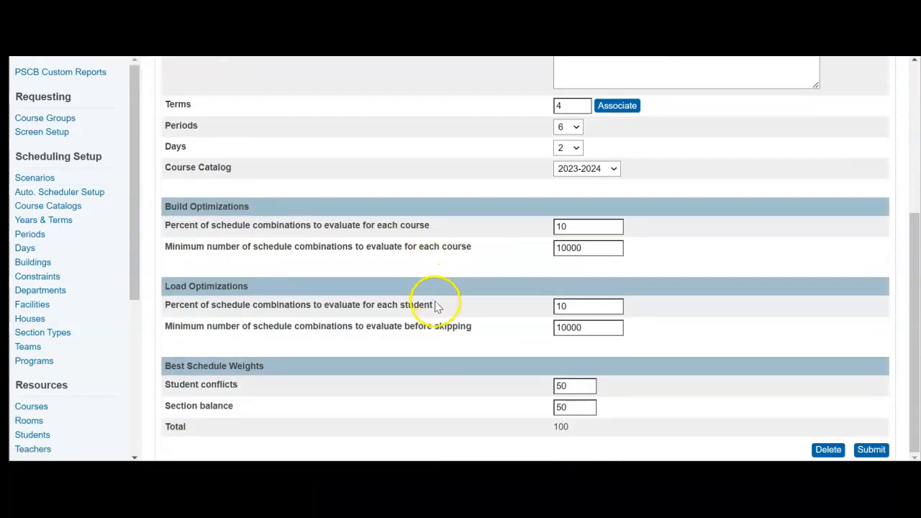
pyautogui.scroll(2, 453, 223)
pyautogui.scroll(1, 297, 175)
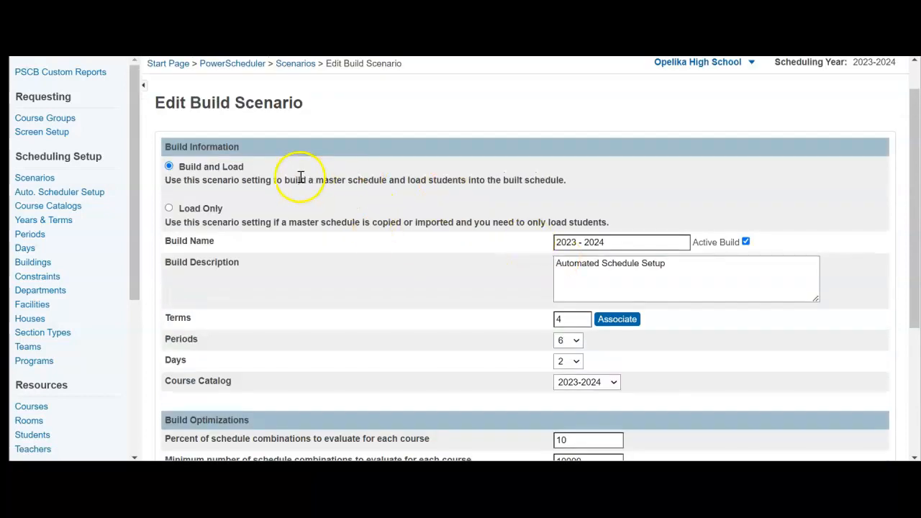
pyautogui.scroll(1, 223, 109)
pyautogui.click(229, 105)
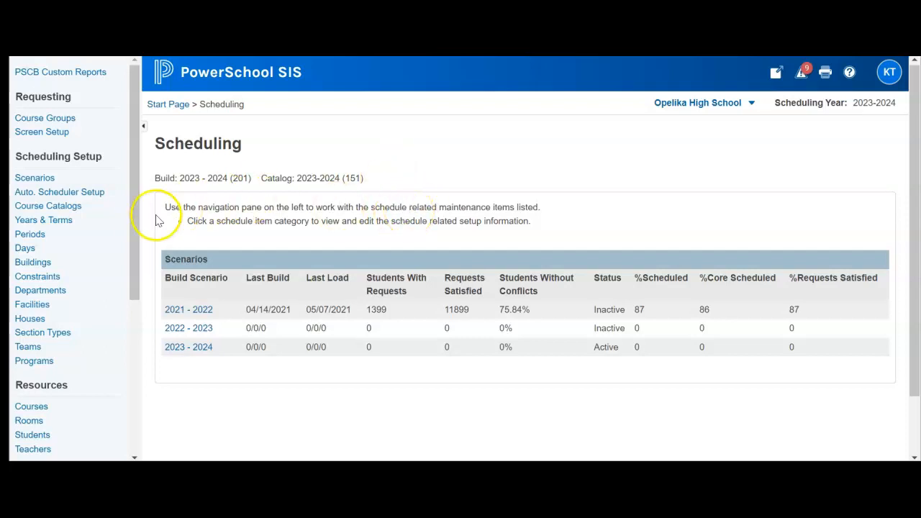
# Set the schedule year for scheduling requests to 2023-2024 with the Set Schedule Year function, submit it, and check the page's scheduling year.
pyautogui.moveTo(131, 221); pyautogui.dragTo(129, 390)
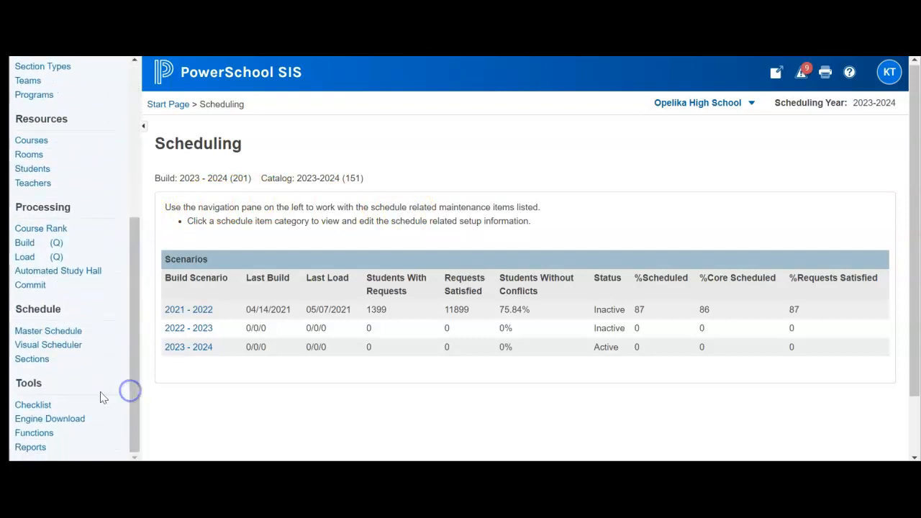
pyautogui.click(65, 436)
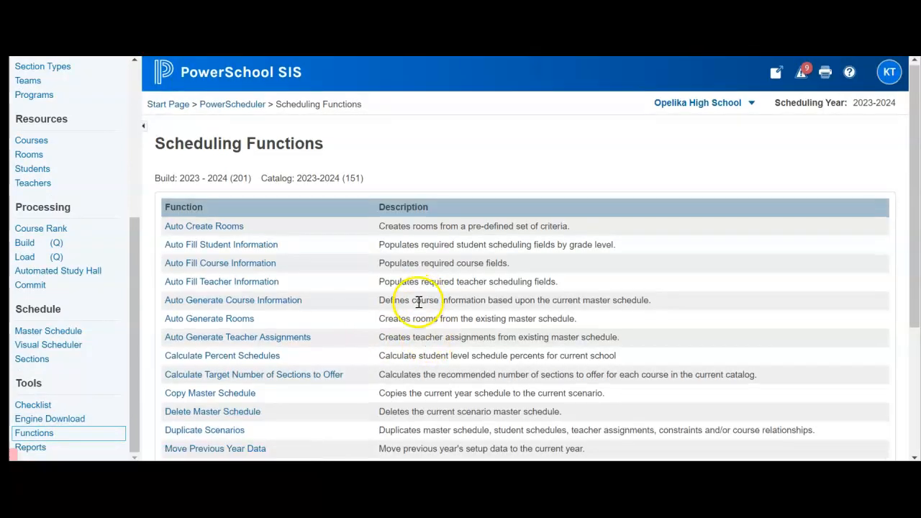
pyautogui.scroll(-5, 371, 249)
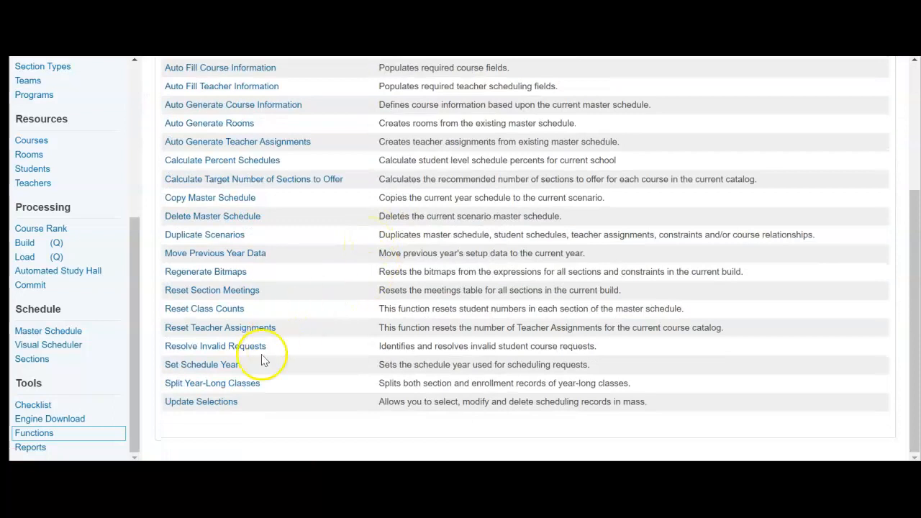
pyautogui.click(226, 367)
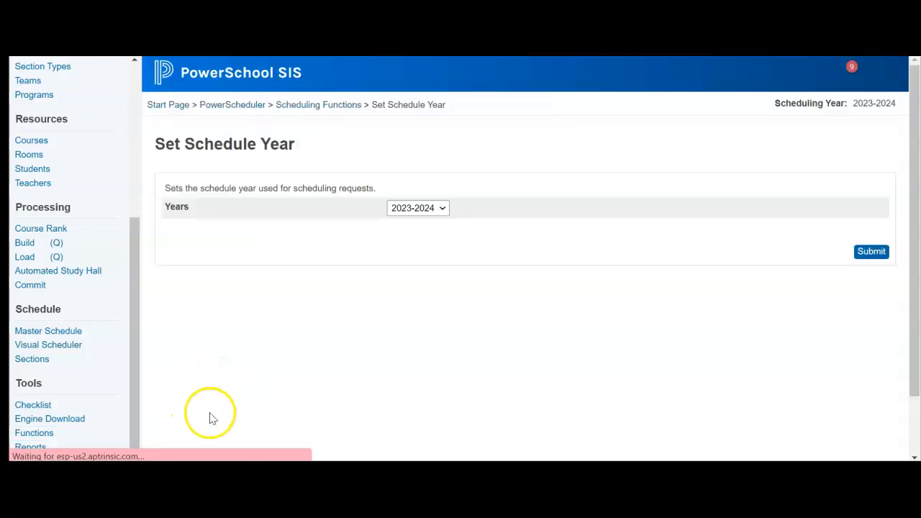
pyautogui.click(437, 206)
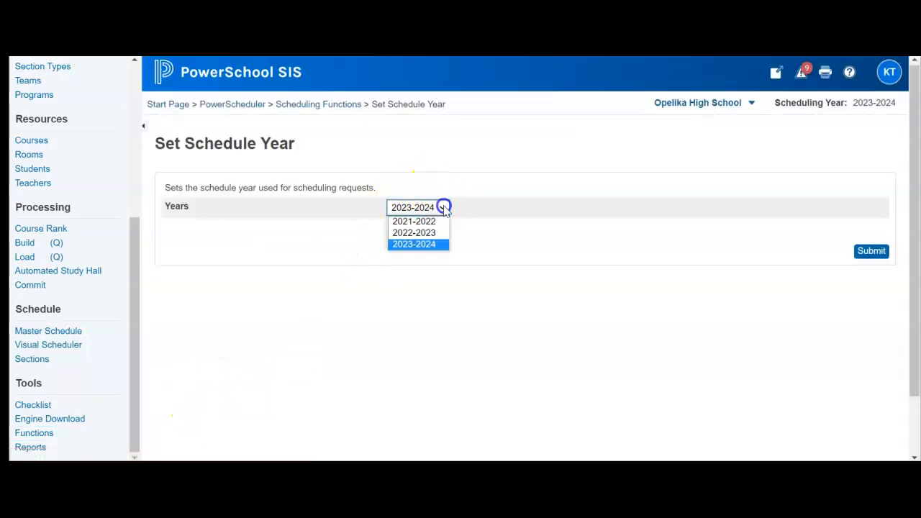
pyautogui.click(431, 243)
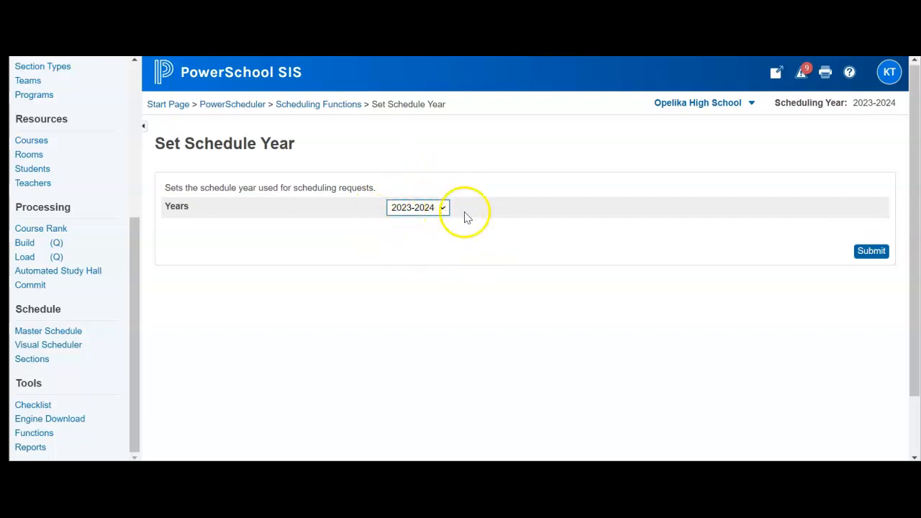
pyautogui.click(874, 251)
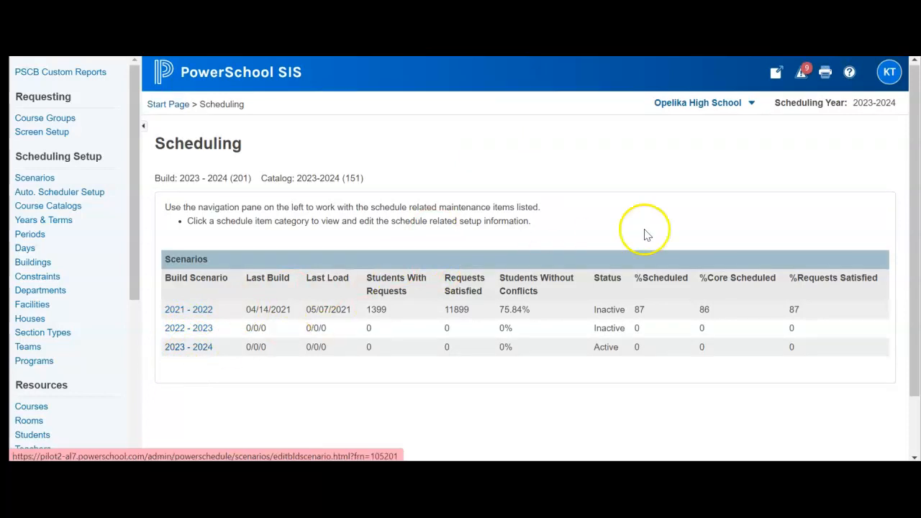
pyautogui.click(838, 107)
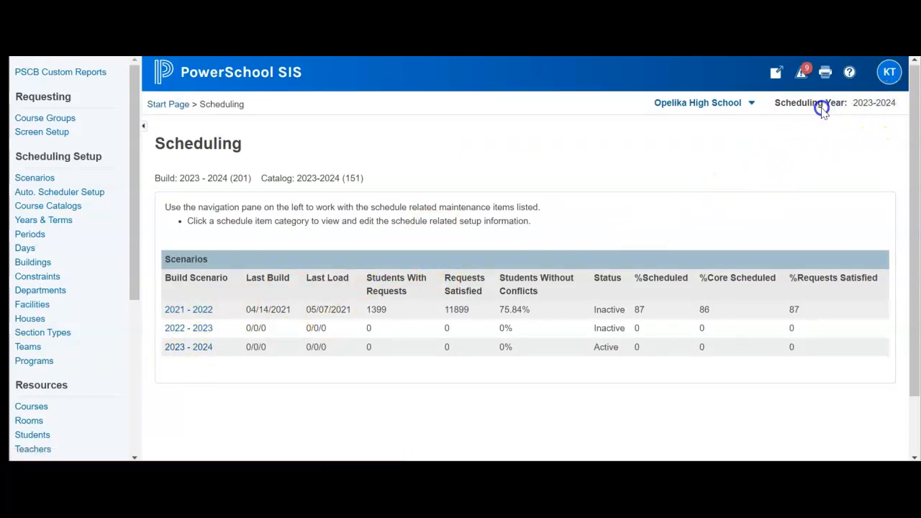